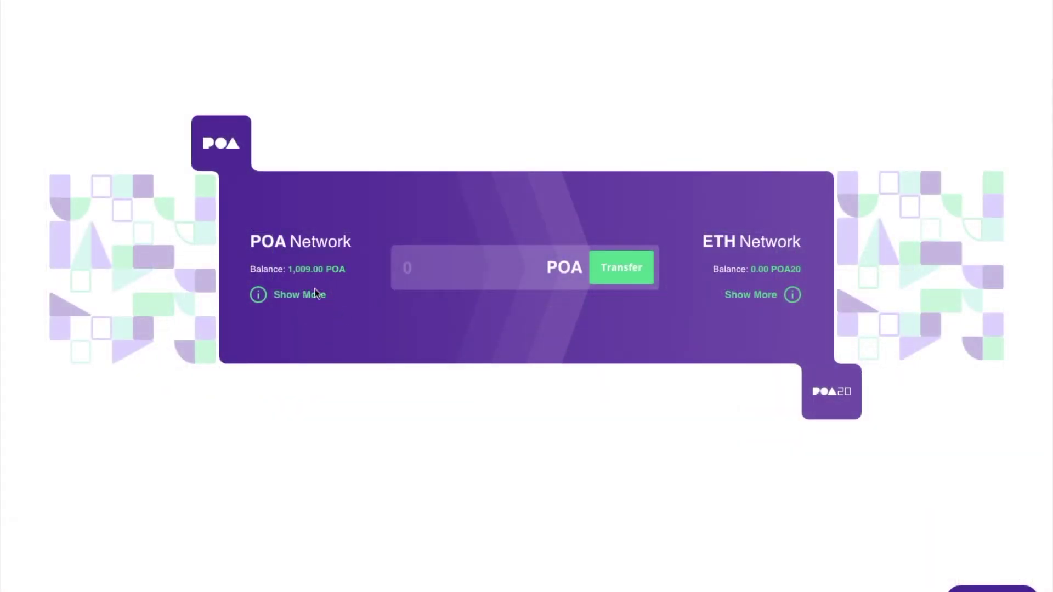
Open the POA Network details showing bridge quotas, limits and the 1,009.00 POA balance
click(309, 296)
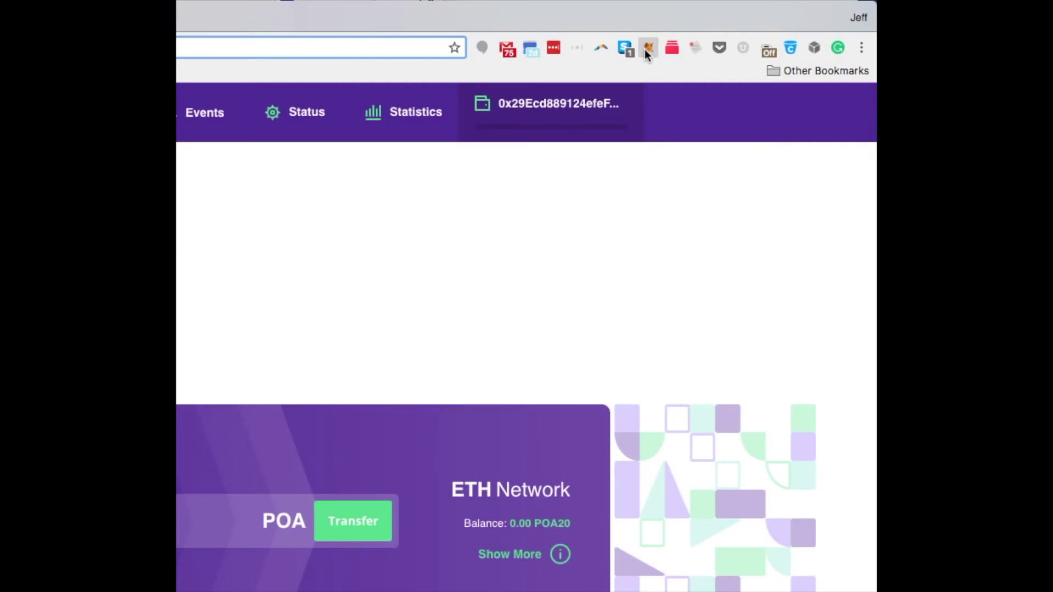
Open MetaMask and review its network and account lists, keeping the current account with 1009 balance
click(646, 49)
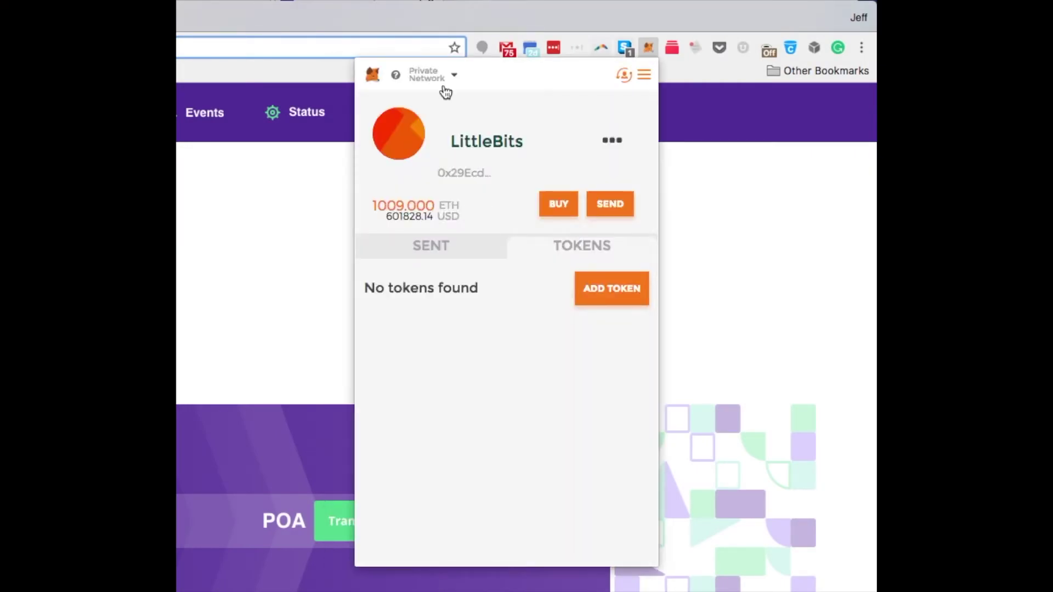
click(456, 80)
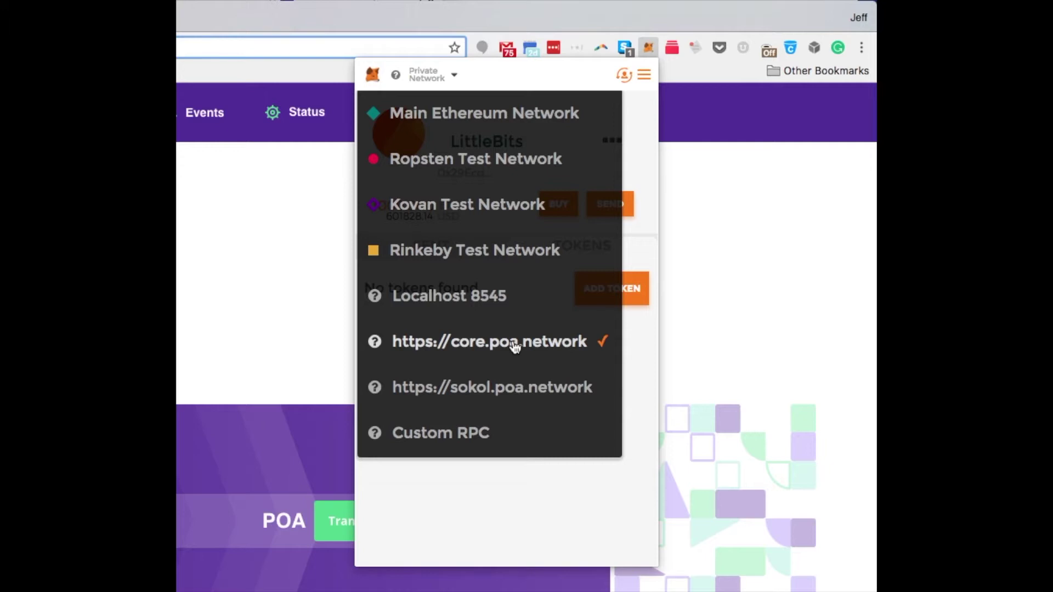
click(643, 168)
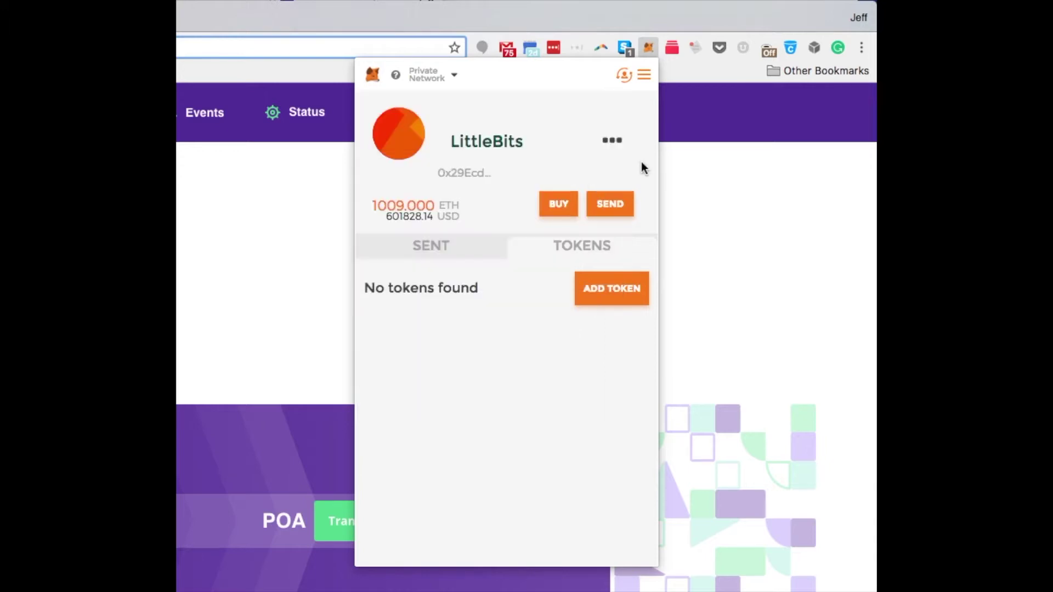
click(626, 75)
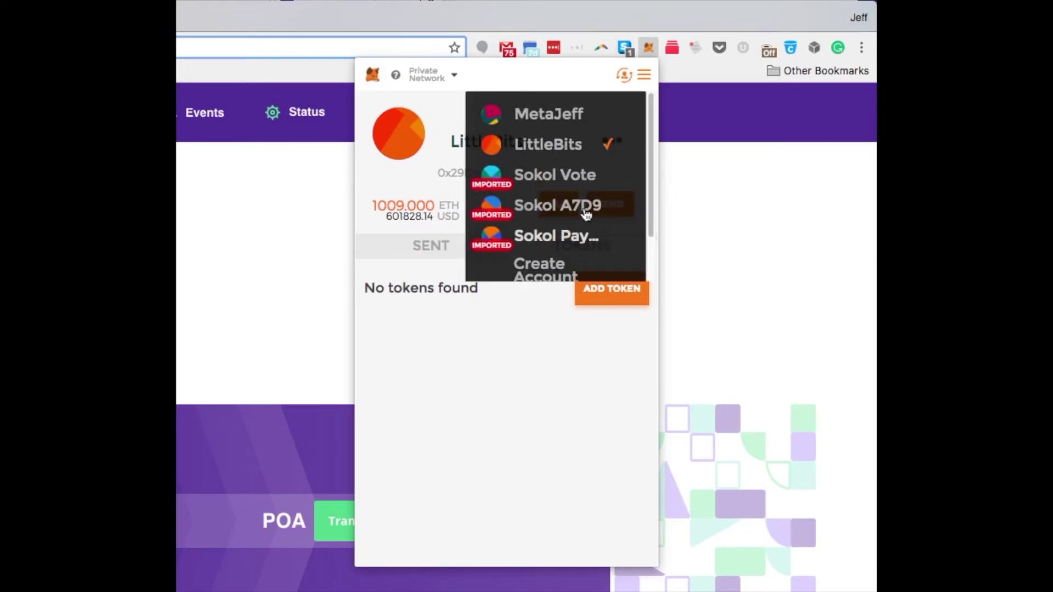
click(515, 338)
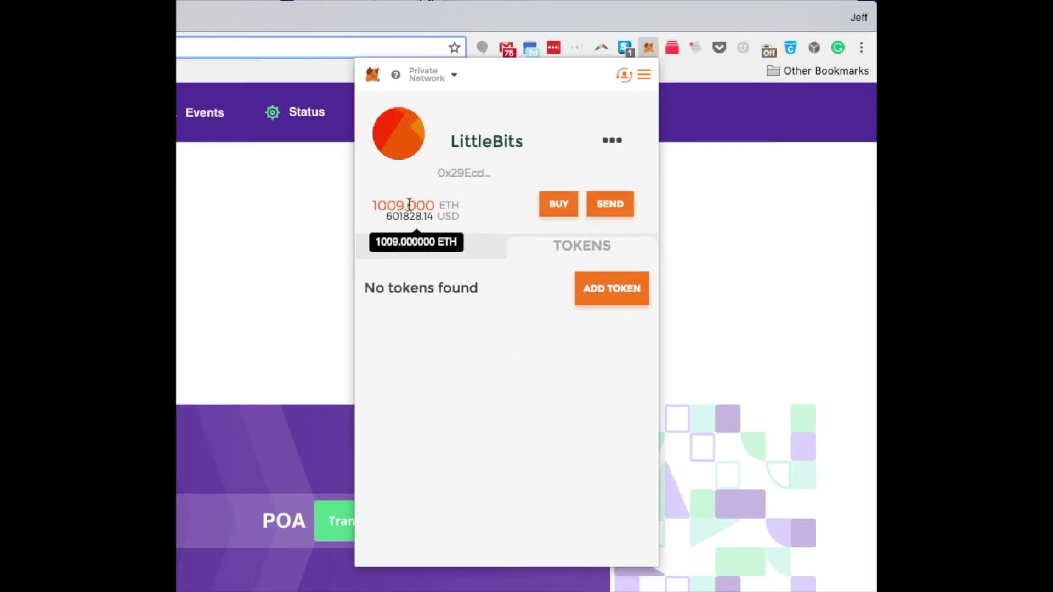
double_click(450, 206)
Switch MetaMask to Main Ethereum Network, then Sokol, then back to core.poa.network
click(437, 75)
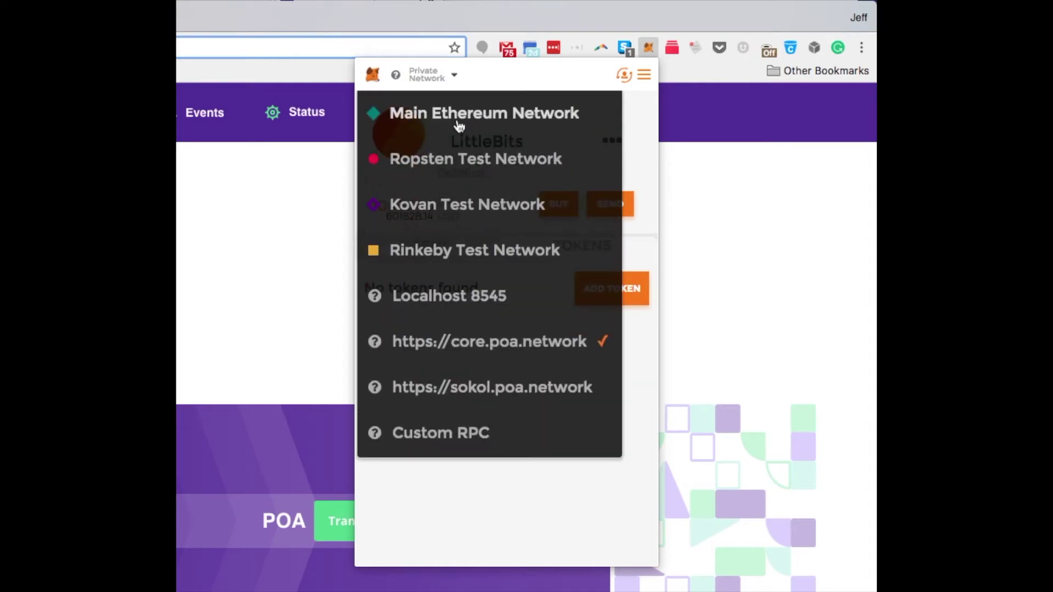
click(515, 125)
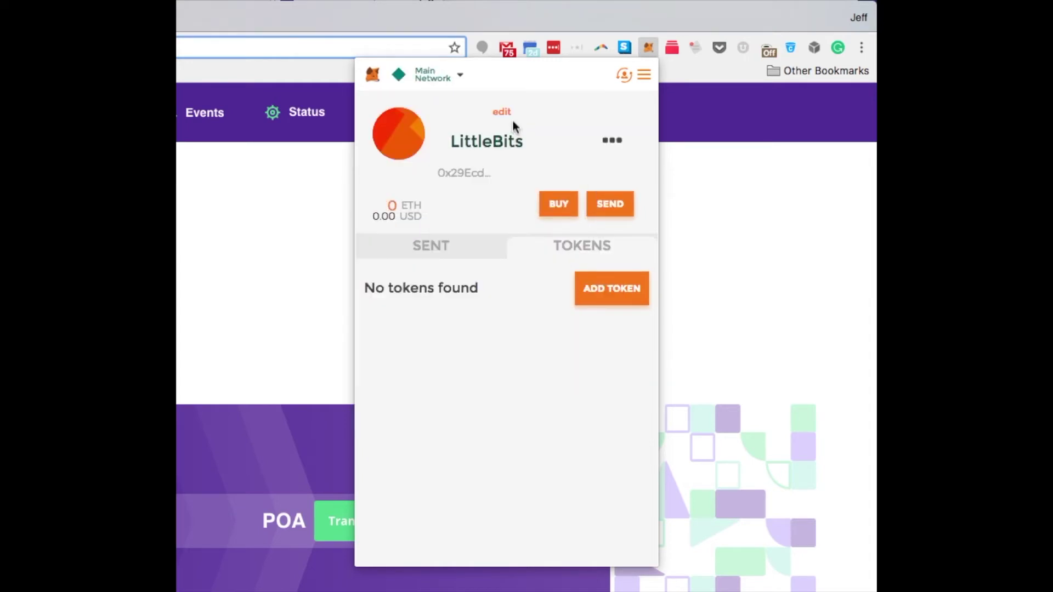
mouse_move(389, 207)
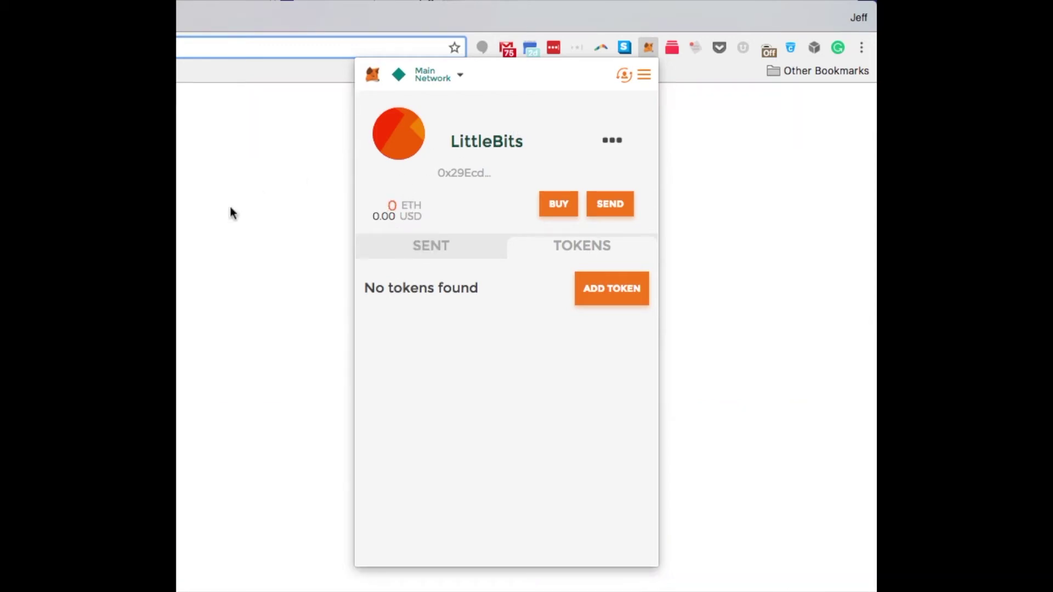
click(455, 84)
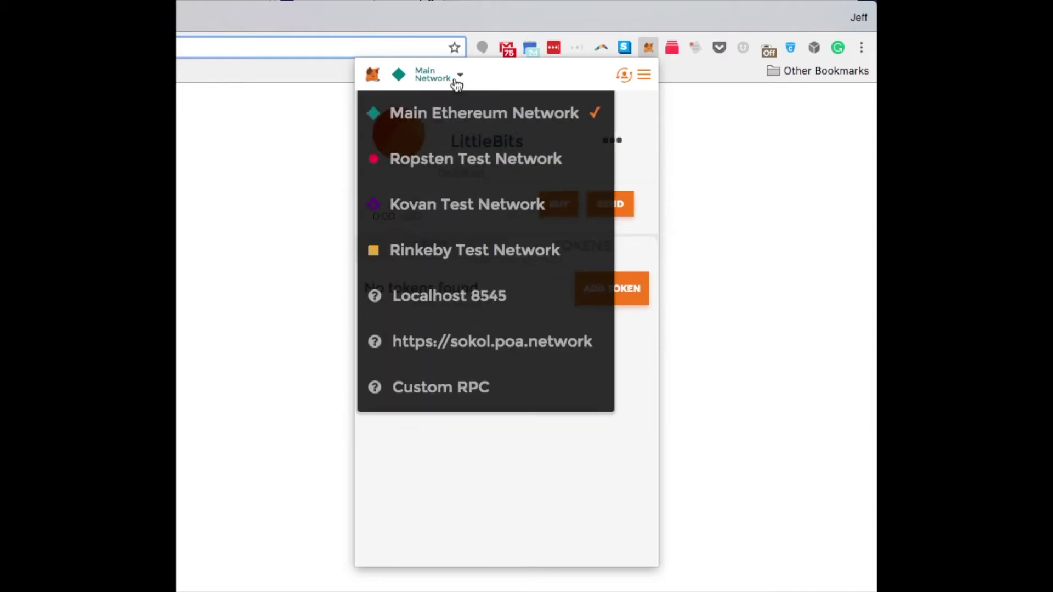
click(483, 343)
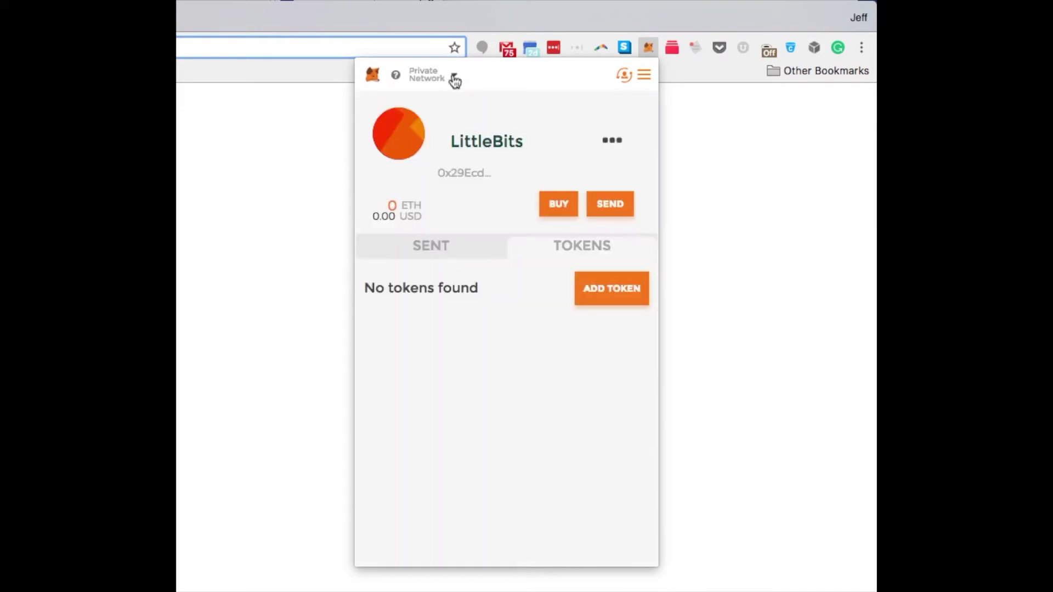
click(453, 78)
click(513, 392)
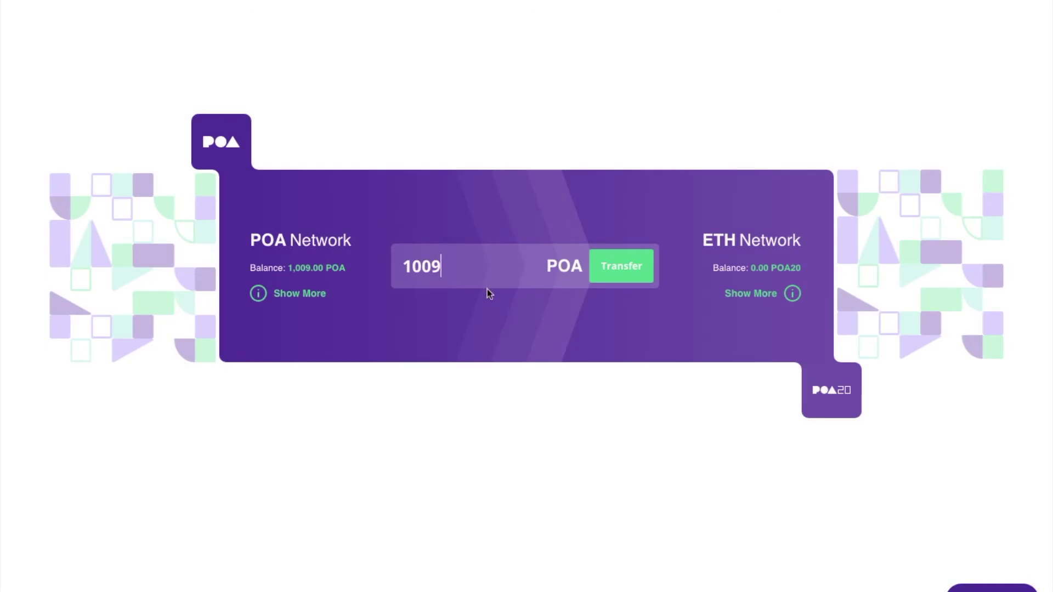
Attempt a 1009 POA transfer, reject it in MetaMask for insufficient fee balance, and dismiss the error
click(643, 268)
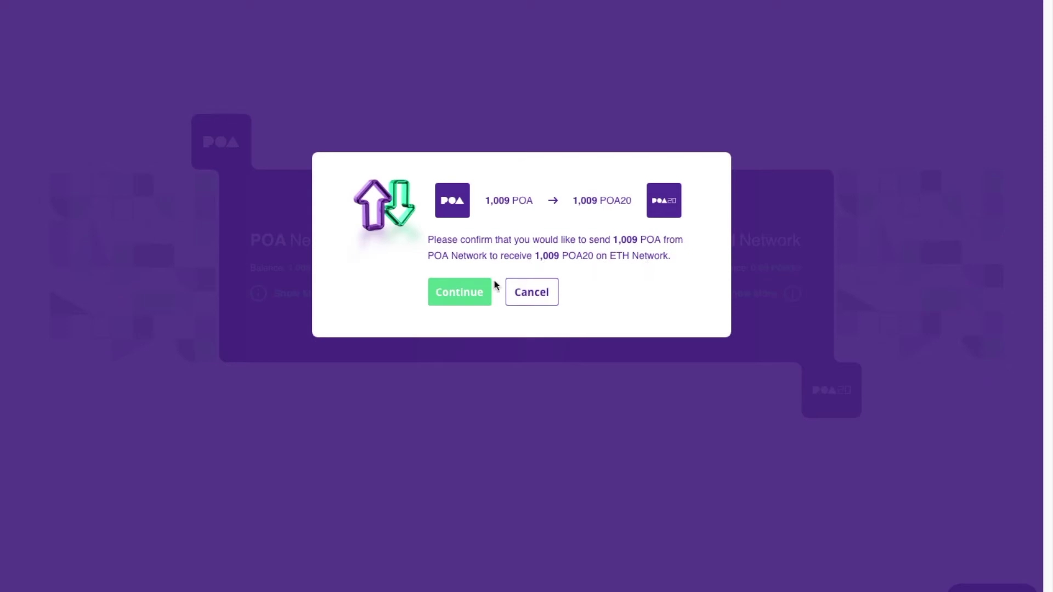
click(481, 295)
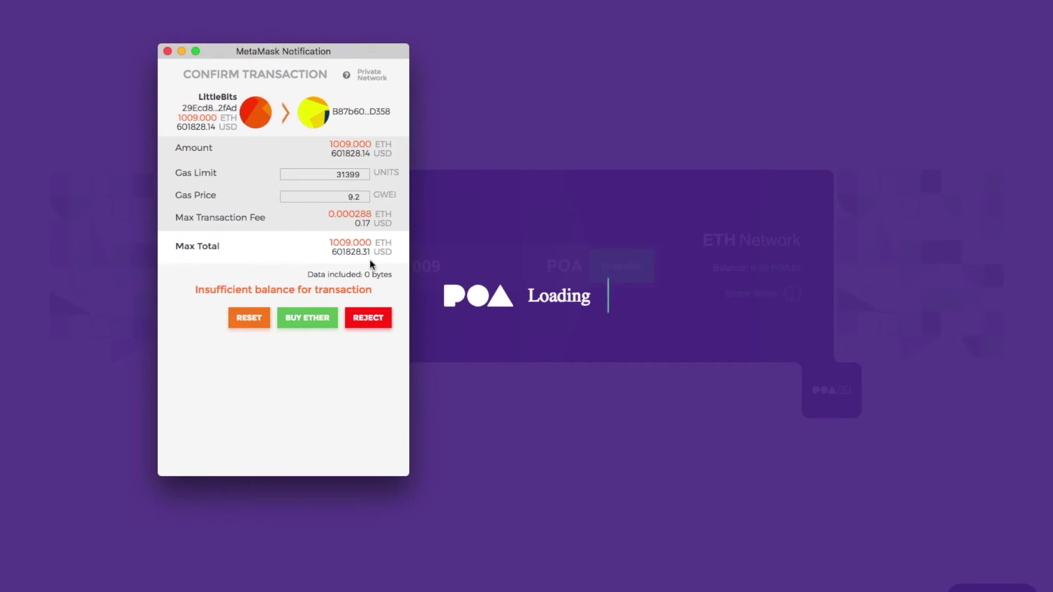
click(362, 318)
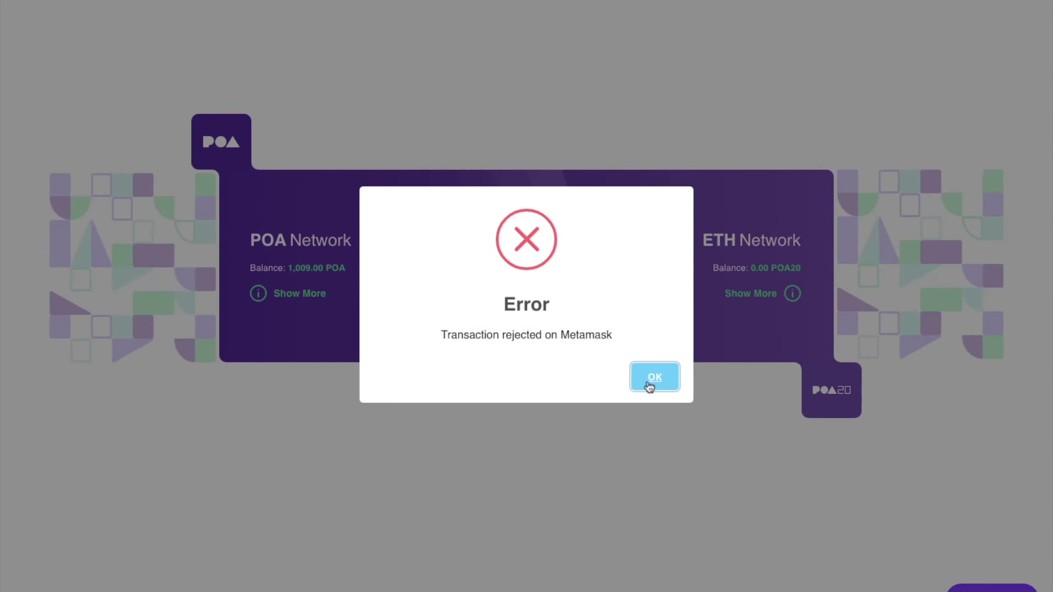
click(646, 379)
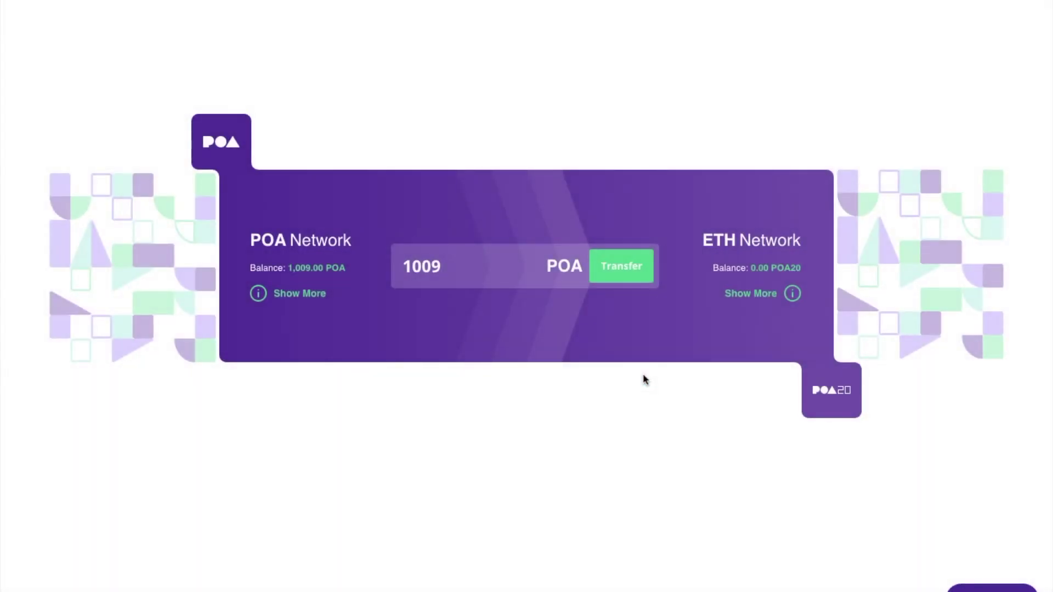
Change the amount to 1008 POA, submit the transaction in MetaMask, and dismiss the success message
click(514, 268)
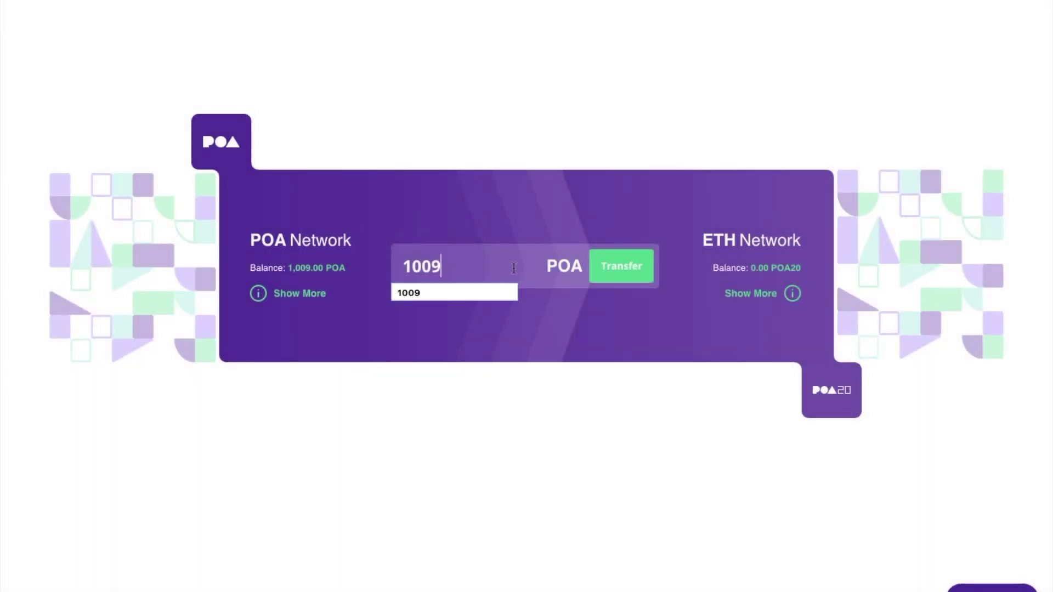
key(BackSpace)
text(8)
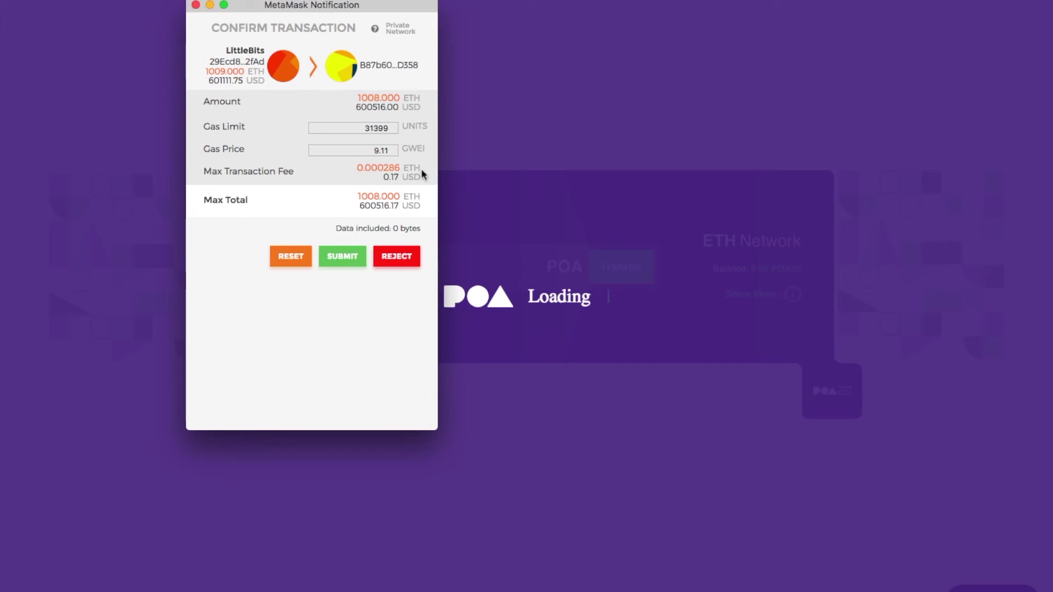
click(352, 262)
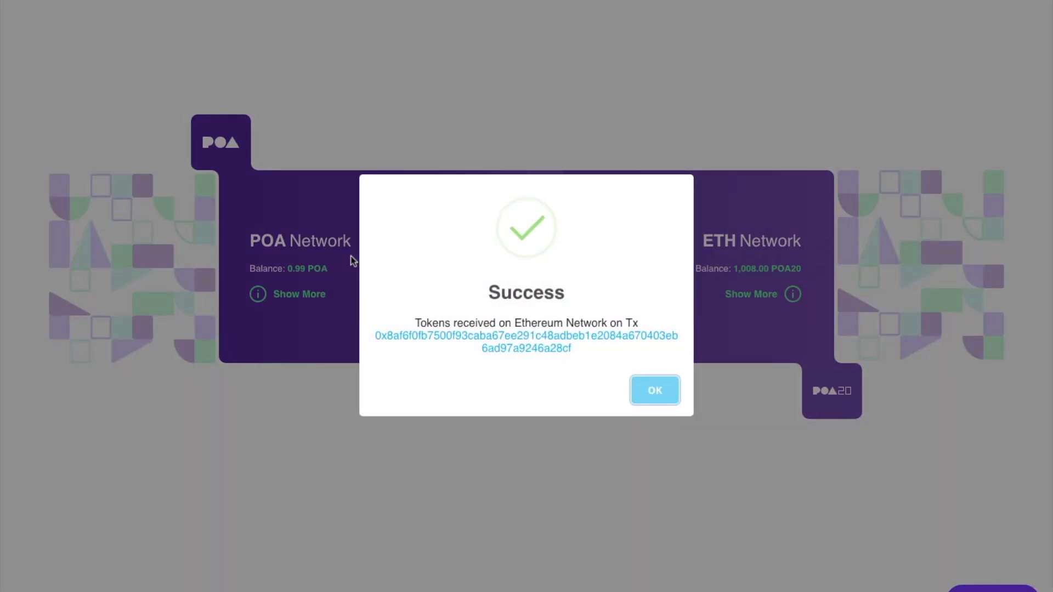
click(658, 397)
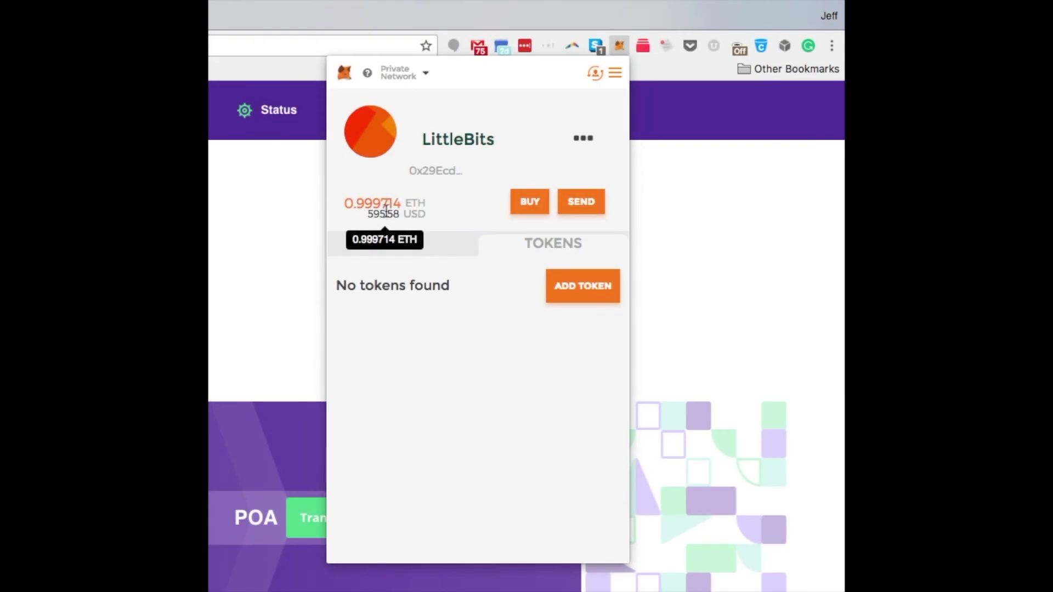
Switch MetaMask from the POA core network to Main Ethereum Network
click(425, 77)
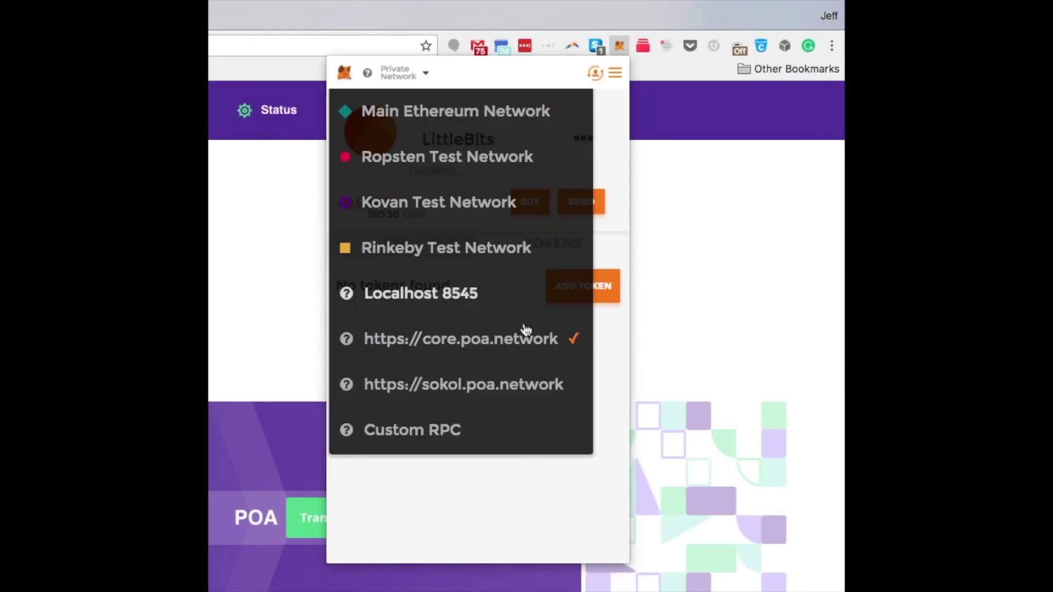
click(550, 517)
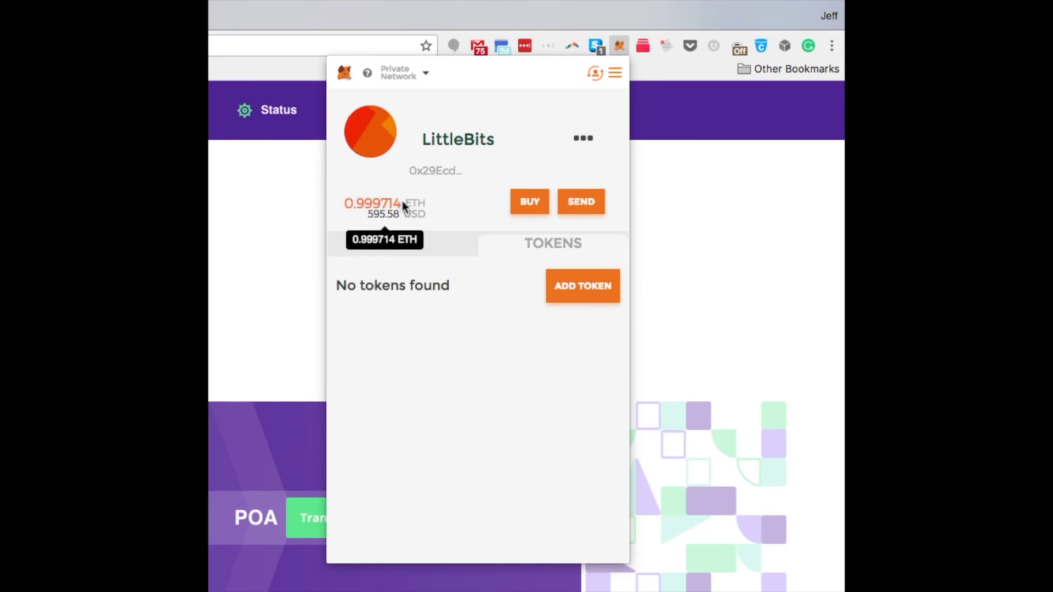
click(414, 77)
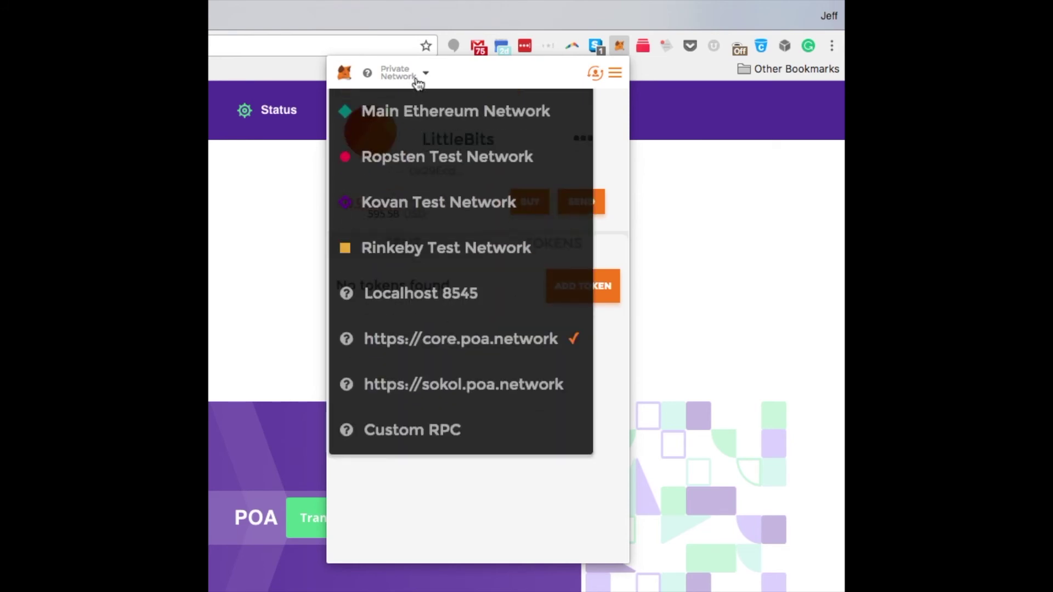
click(432, 112)
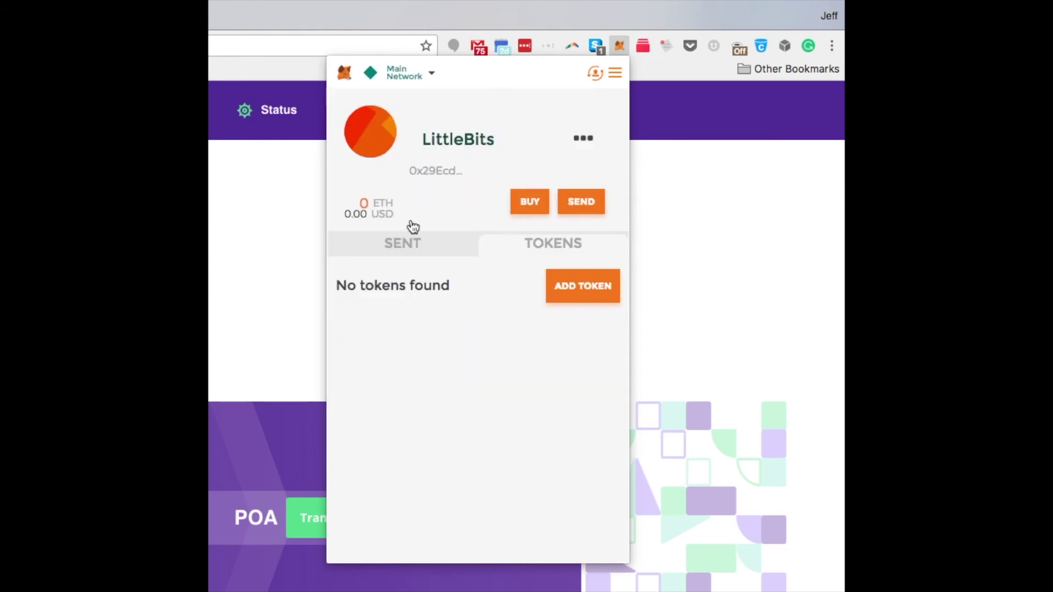
Check the wallet's Sent history and Tokens list on Main Network
mouse_move(355, 210)
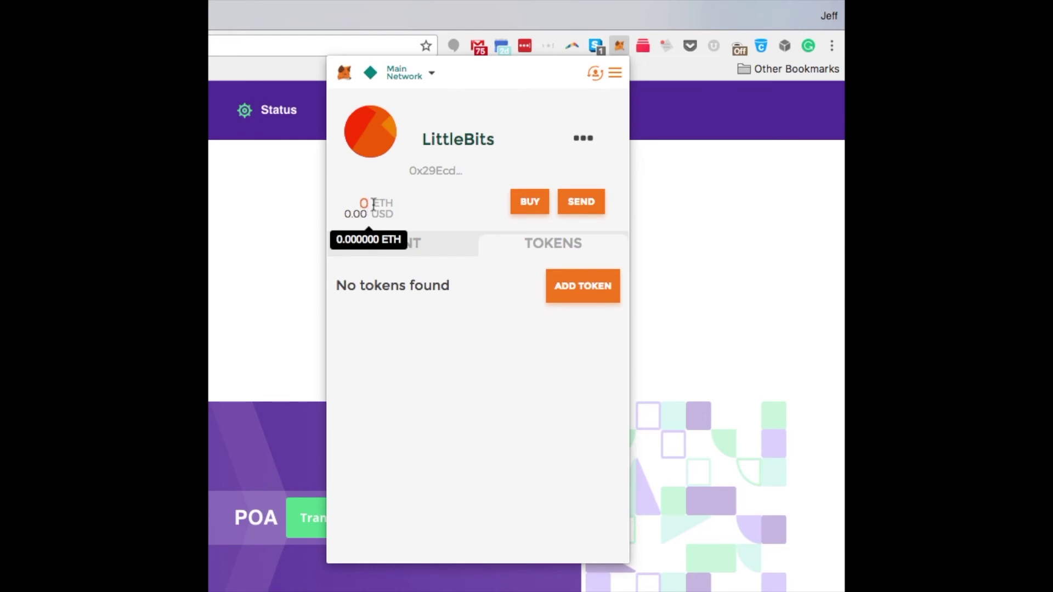
click(425, 240)
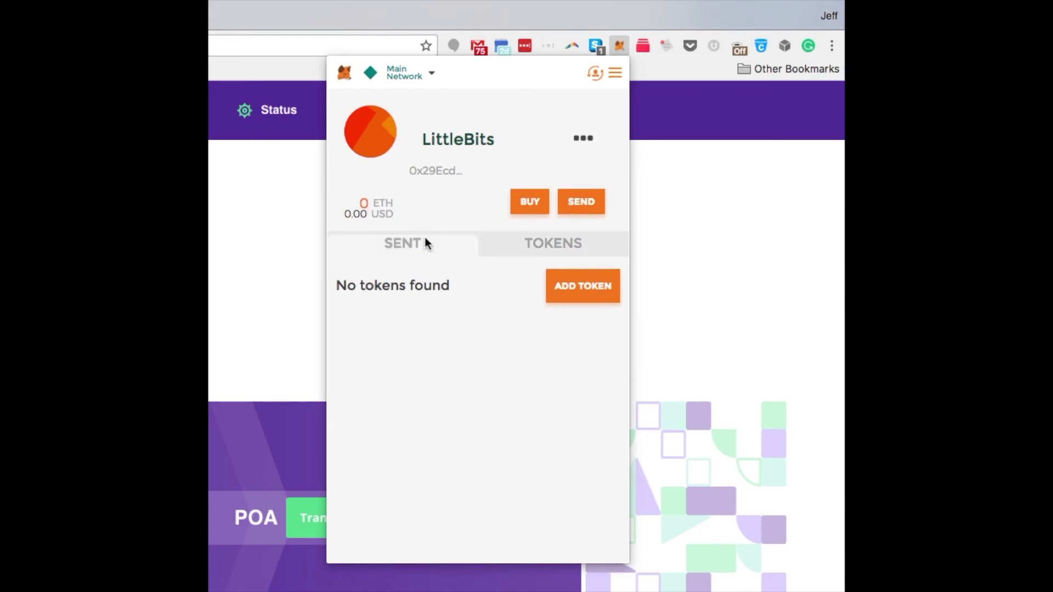
click(514, 244)
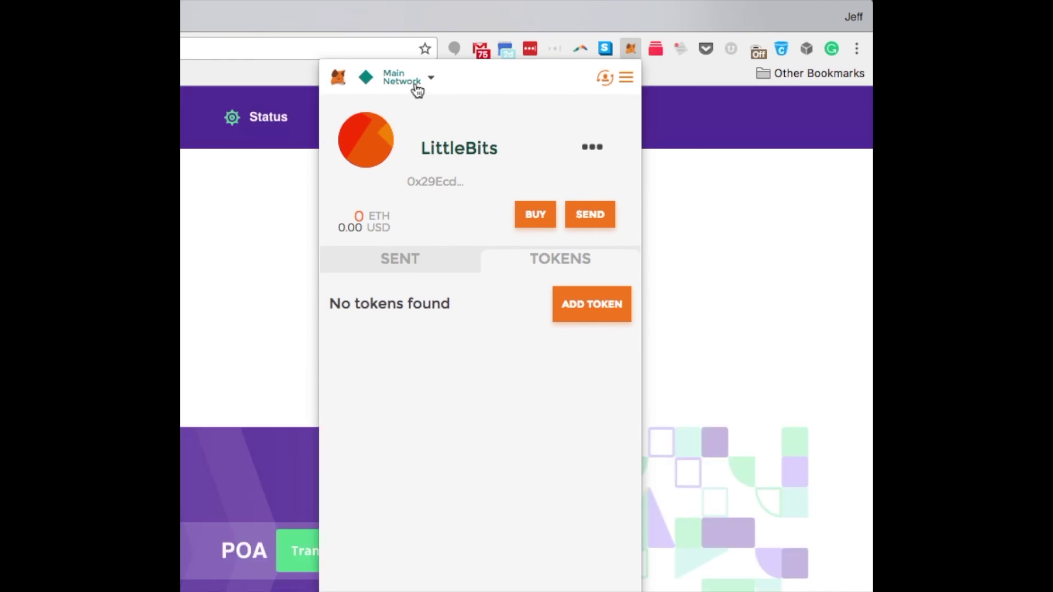
Add the POA20 token by its pasted contract address, staying on Main Ethereum Network
click(417, 85)
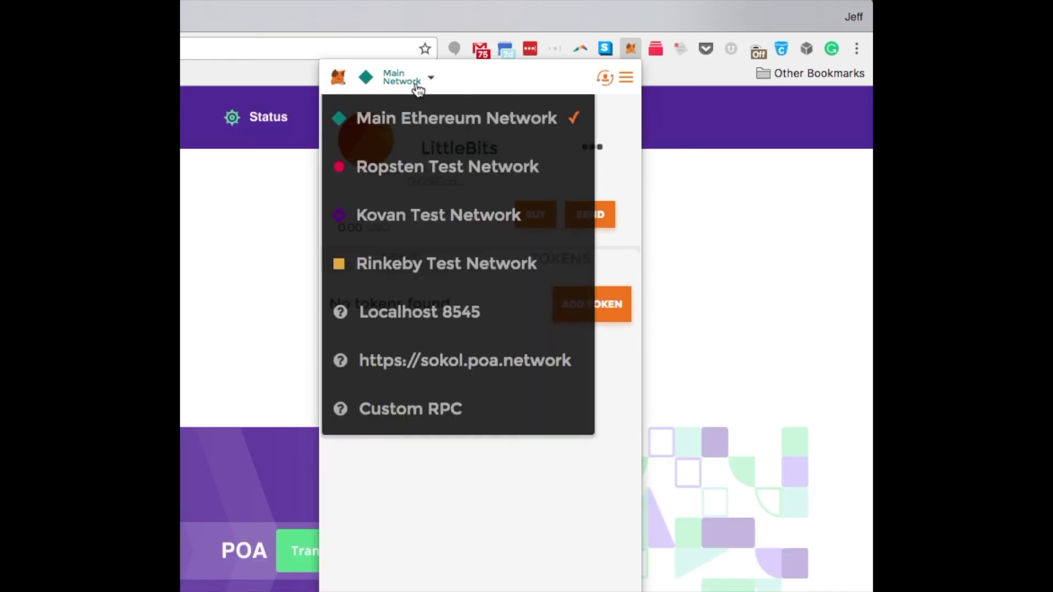
click(471, 461)
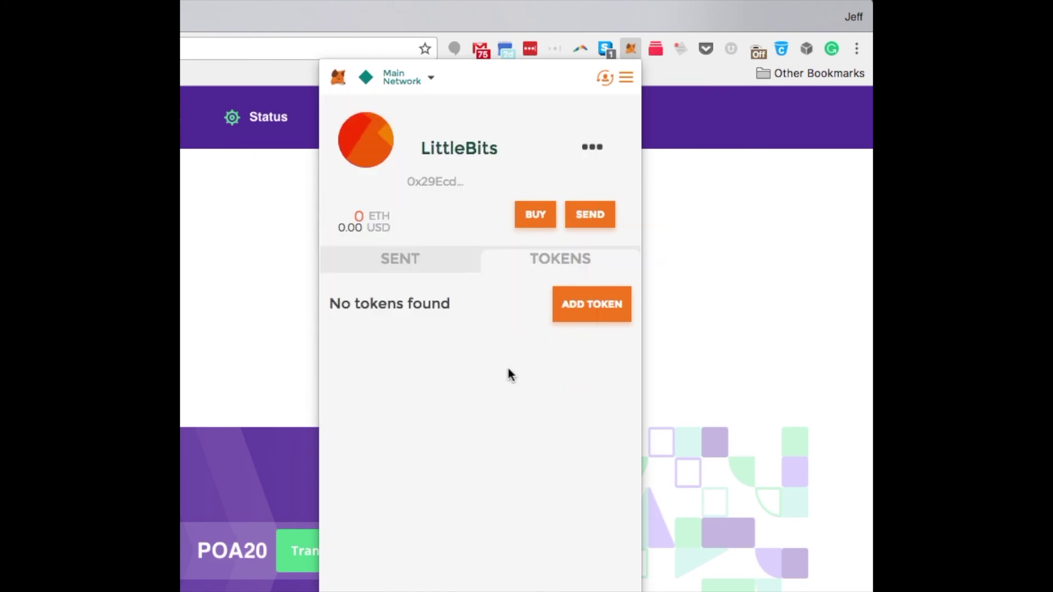
click(586, 303)
click(510, 198)
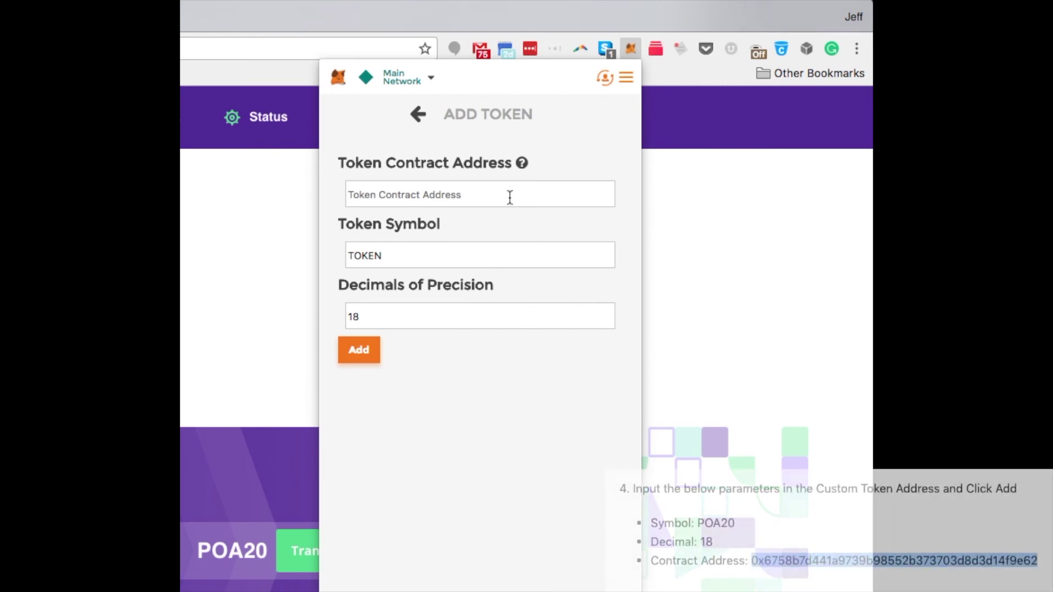
text(0x6758b7d441a9739b98552b373703d8d3d14f9e62)
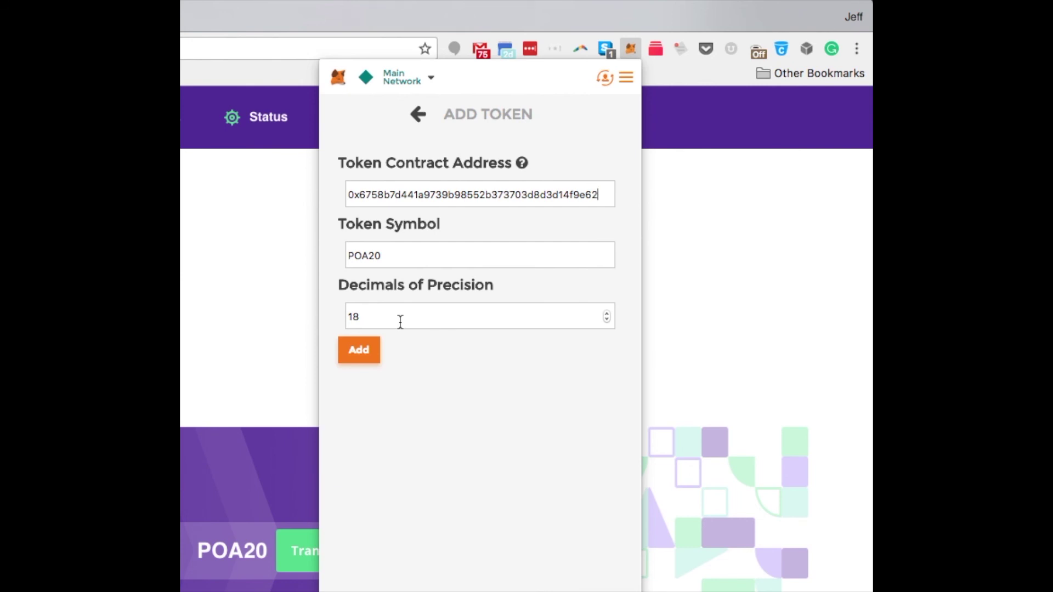
click(359, 350)
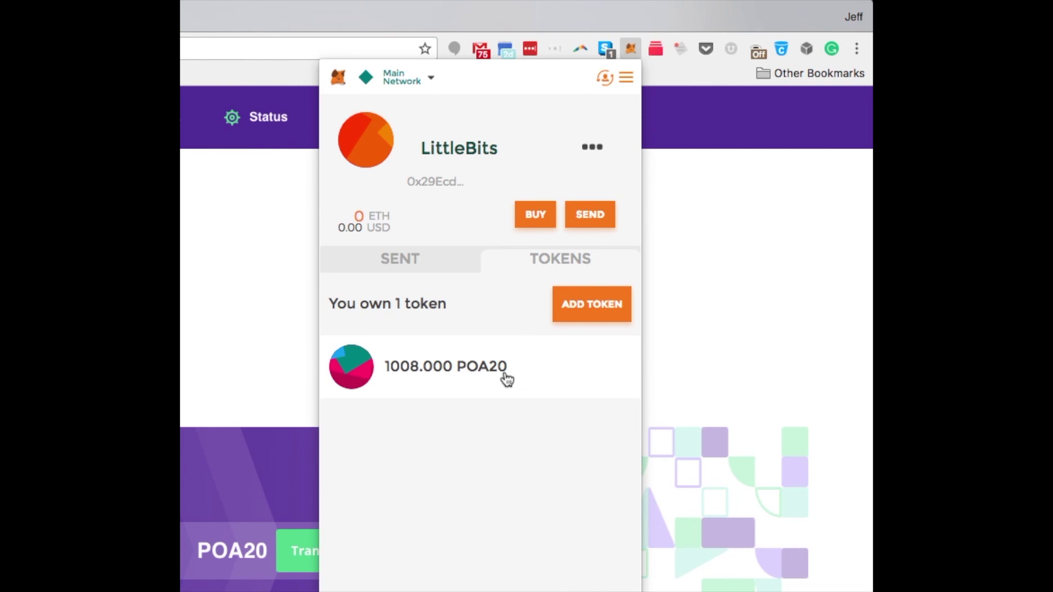
click(420, 81)
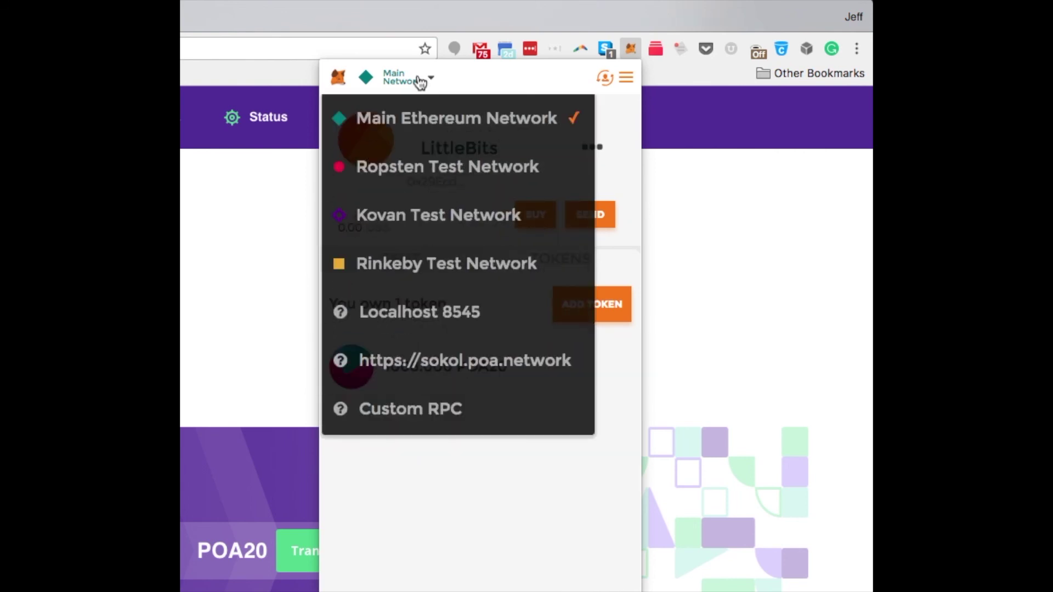
click(442, 113)
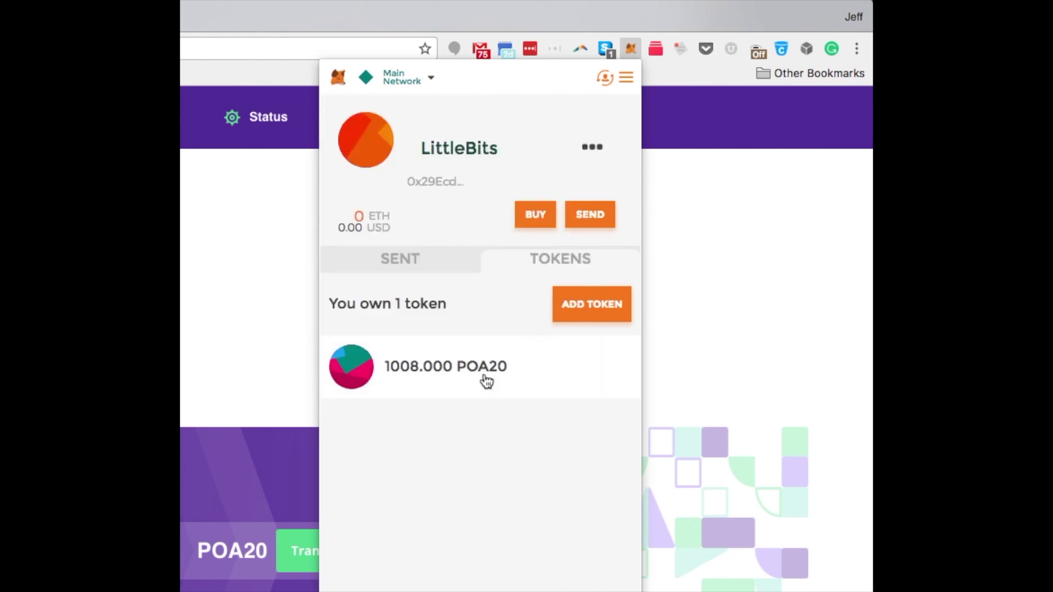